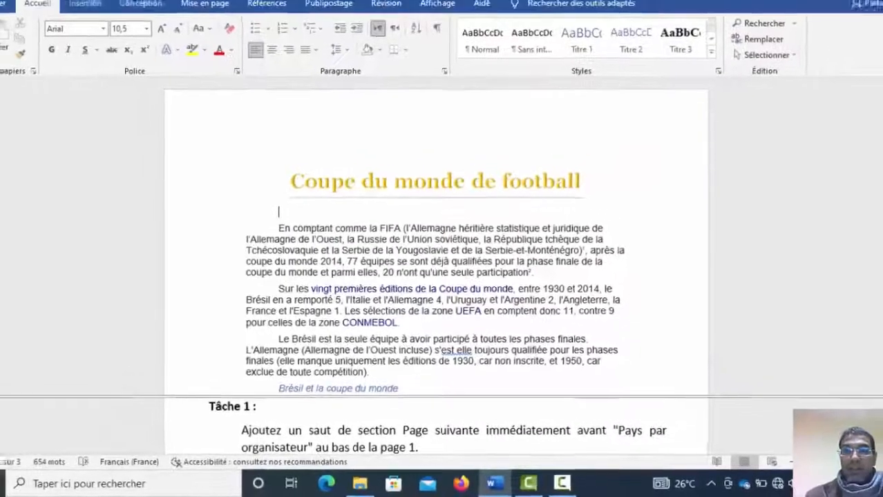
# Step: Insert a Page suivante section break immediately before the "Pays par organisateur" heading at the end of page 1
pyautogui.moveTo(876, 142); pyautogui.dragTo(874, 199)
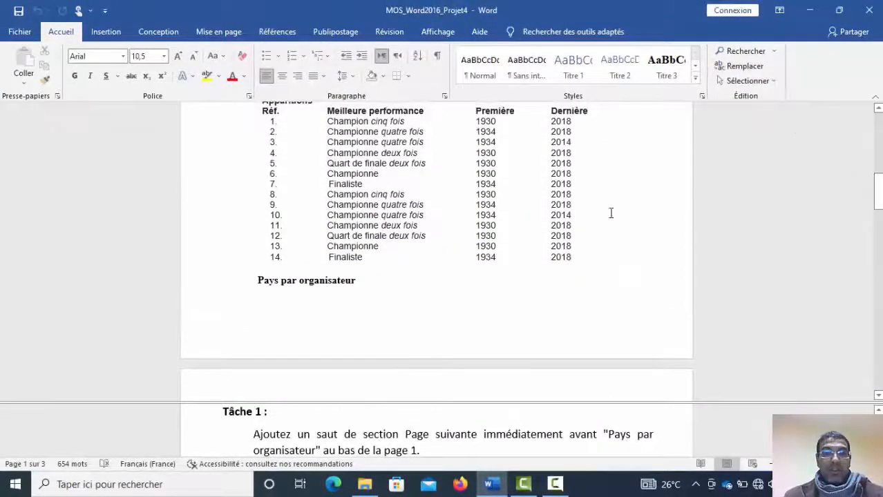
pyautogui.click(257, 280)
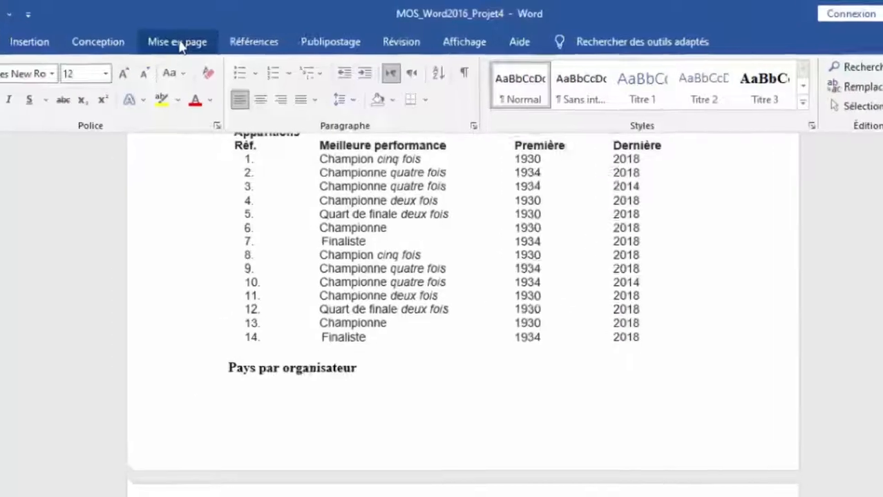
pyautogui.click(220, 33)
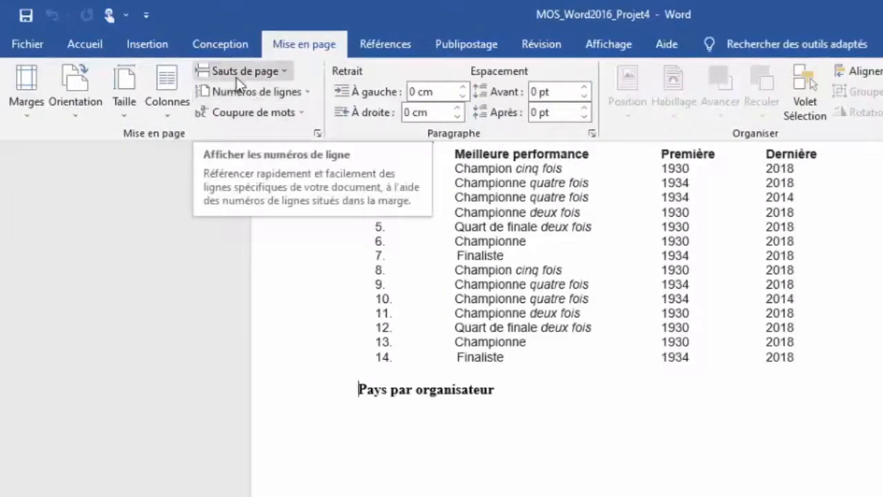
pyautogui.click(286, 74)
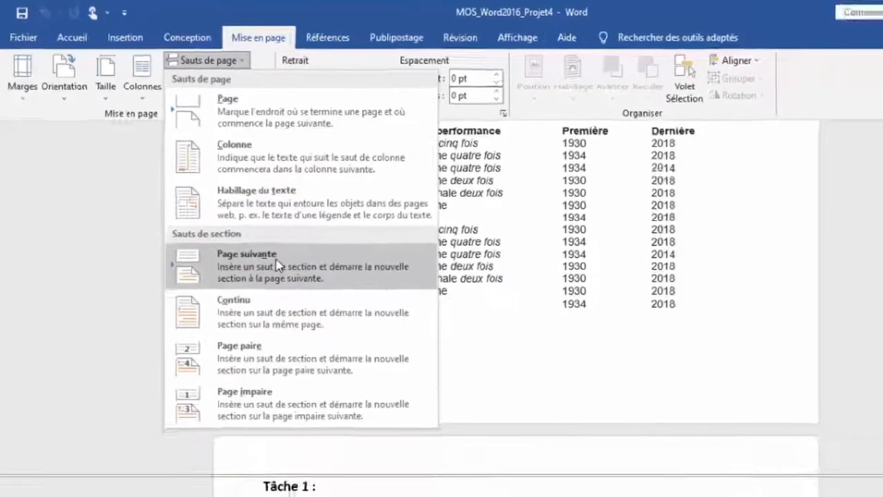
pyautogui.click(322, 304)
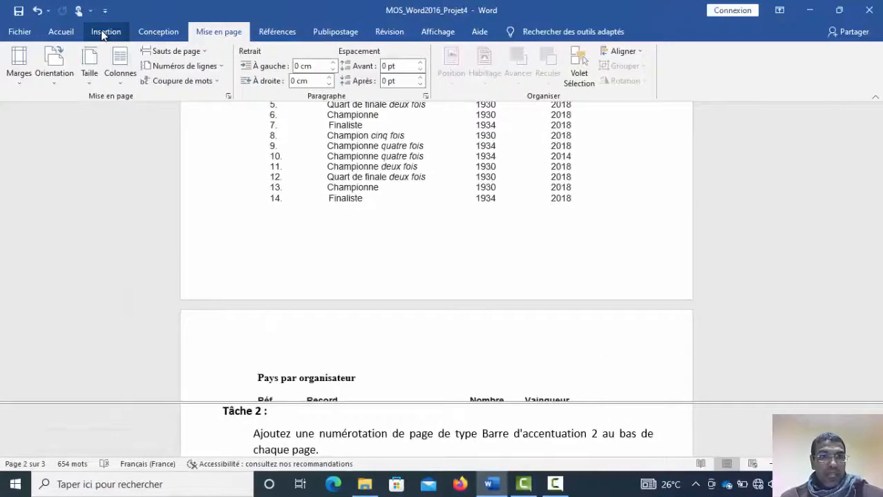
# Step: Add Barre d'accentuation 2 page numbering at the bottom of the pages and close the footer
pyautogui.click(104, 33)
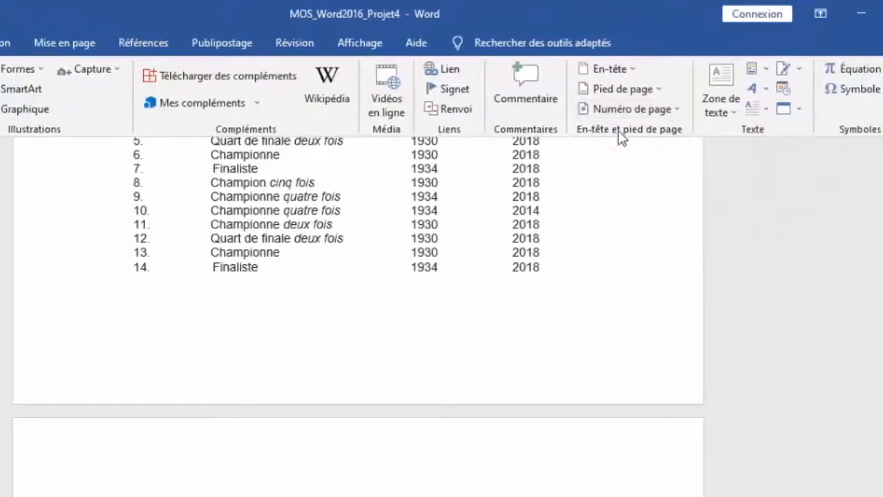
pyautogui.click(680, 110)
pyautogui.moveTo(643, 159)
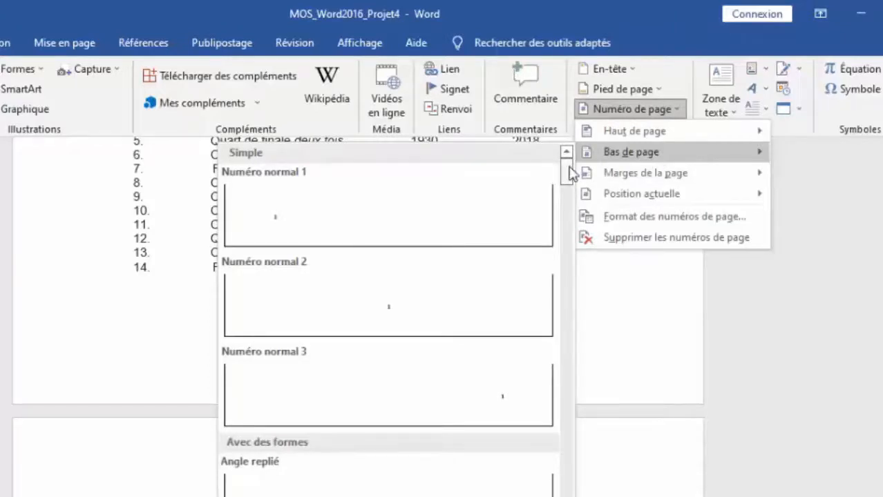
pyautogui.moveTo(570, 174); pyautogui.dragTo(543, 475)
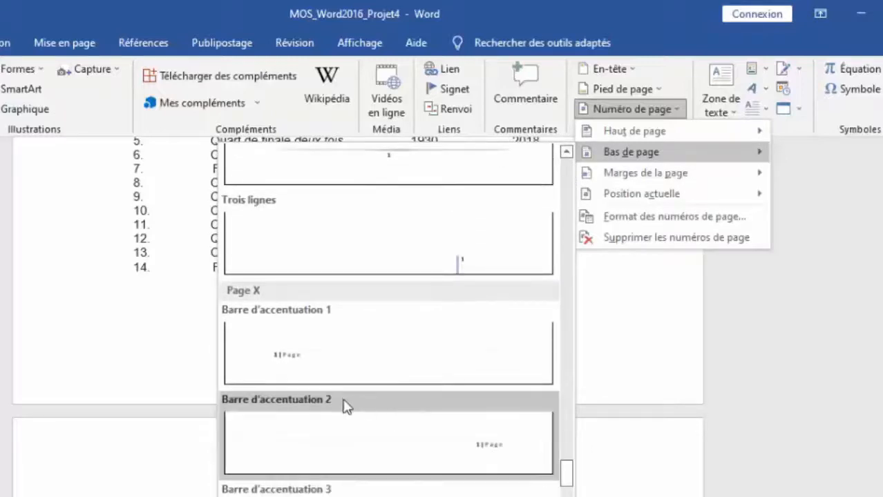
pyautogui.click(342, 428)
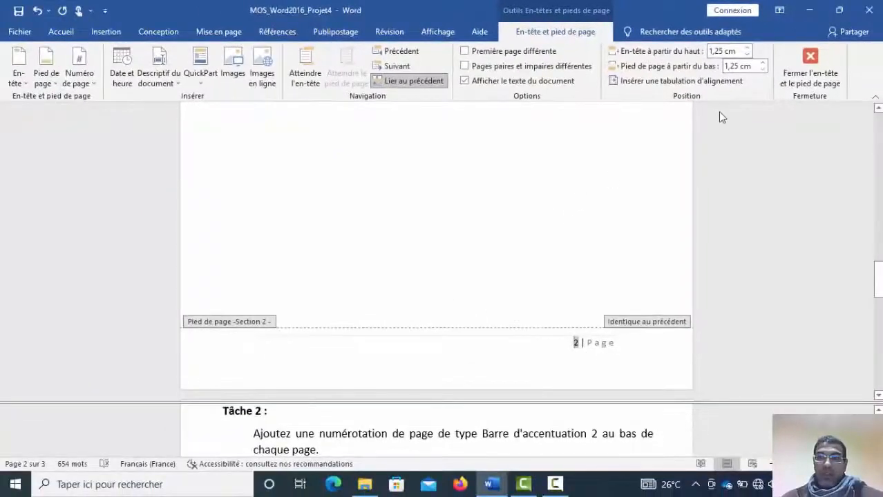
pyautogui.click(812, 61)
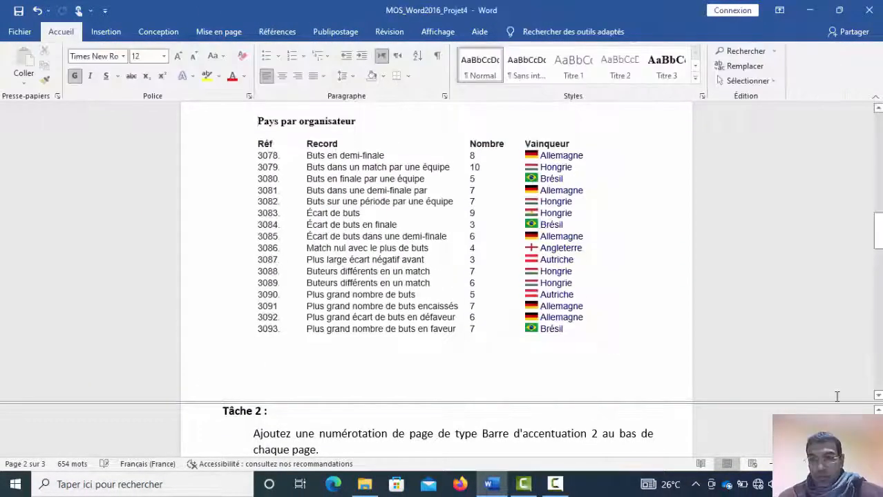
# Step: Change the numbering of the list under "Brésil et la coupe du monde" to uppercase letters (A., B., C.)
pyautogui.scroll(-3, 442, 435)
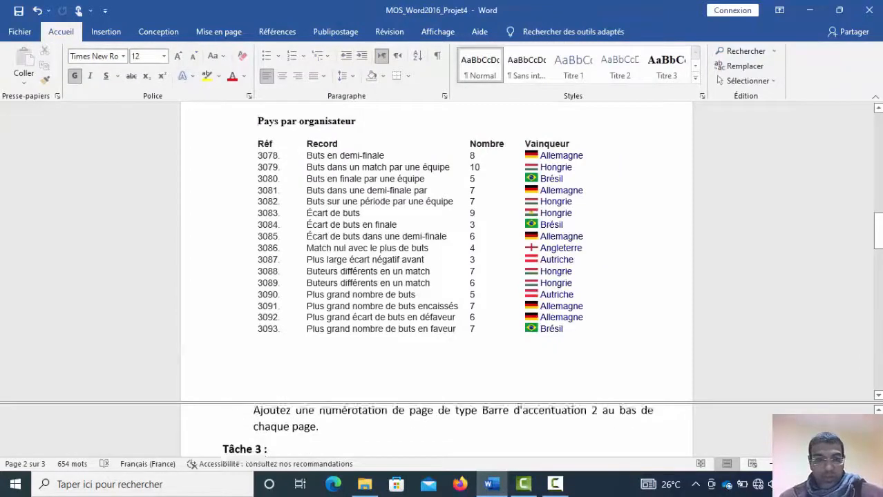
pyautogui.scroll(-1, 442, 435)
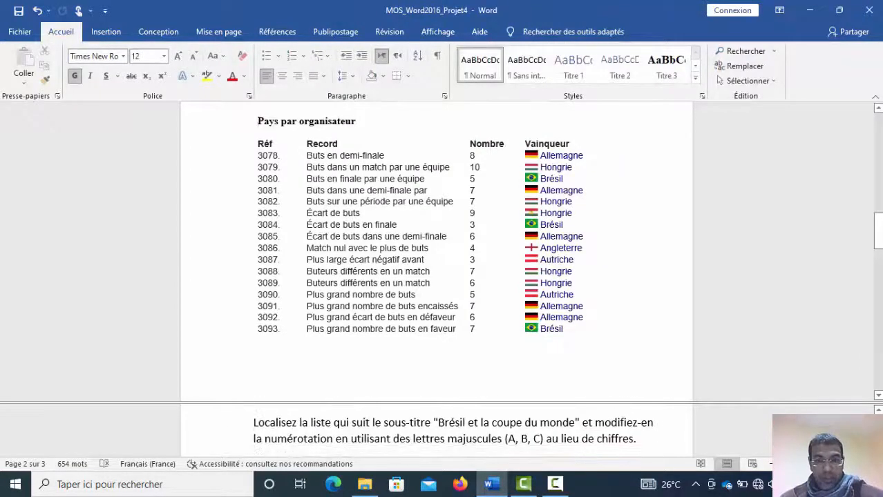
pyautogui.moveTo(378, 404); pyautogui.dragTo(378, 396)
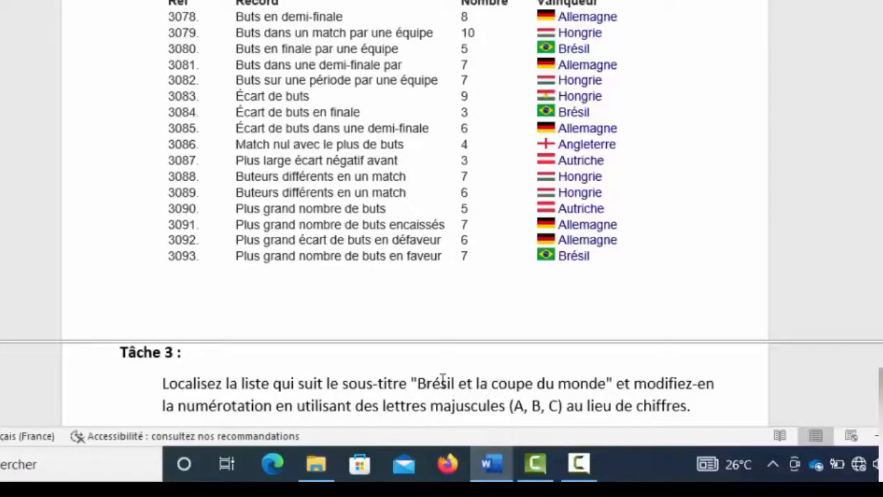
pyautogui.moveTo(442, 382); pyautogui.dragTo(639, 386)
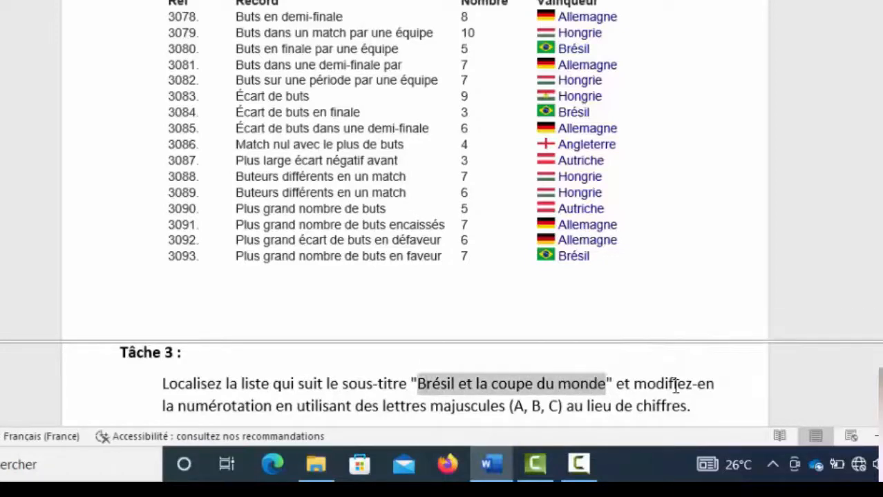
pyautogui.click(675, 385)
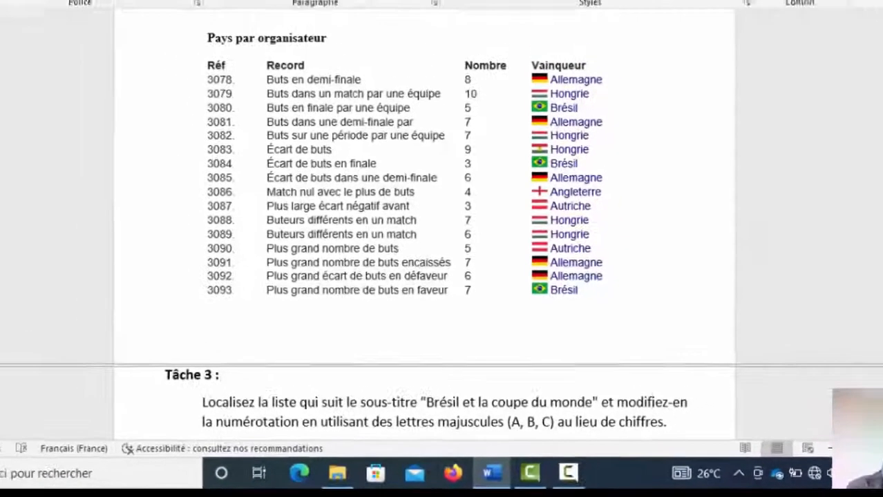
pyautogui.moveTo(881, 229); pyautogui.dragTo(881, 153)
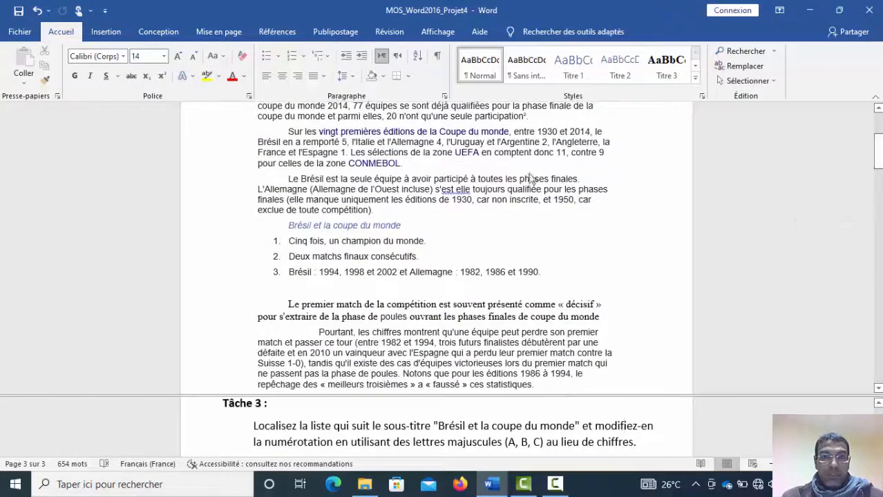
pyautogui.click(276, 241)
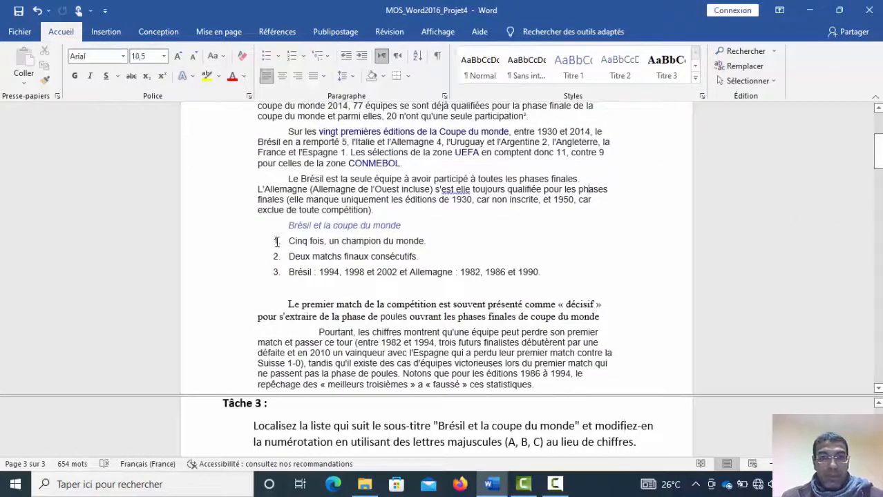
pyautogui.click(275, 241)
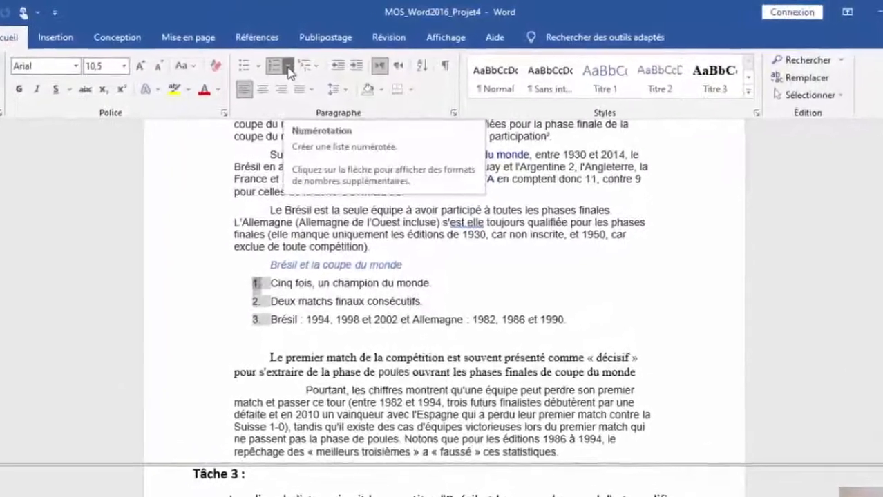
pyautogui.click(285, 70)
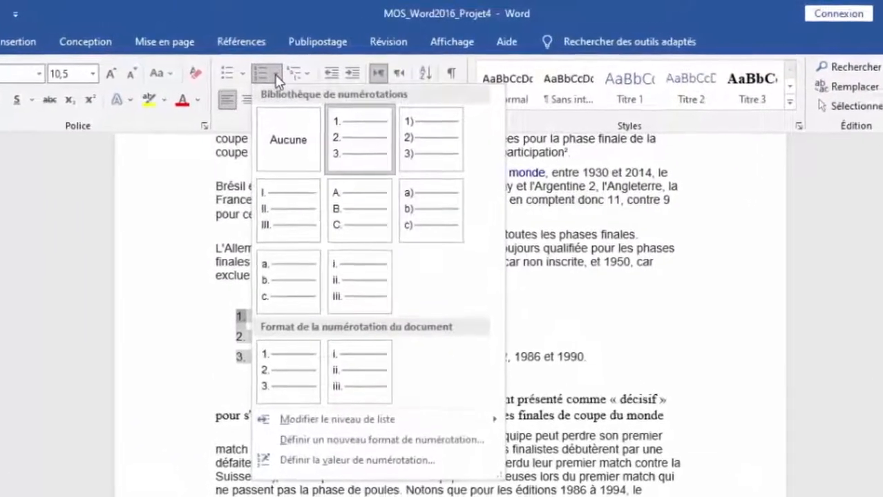
pyautogui.click(357, 218)
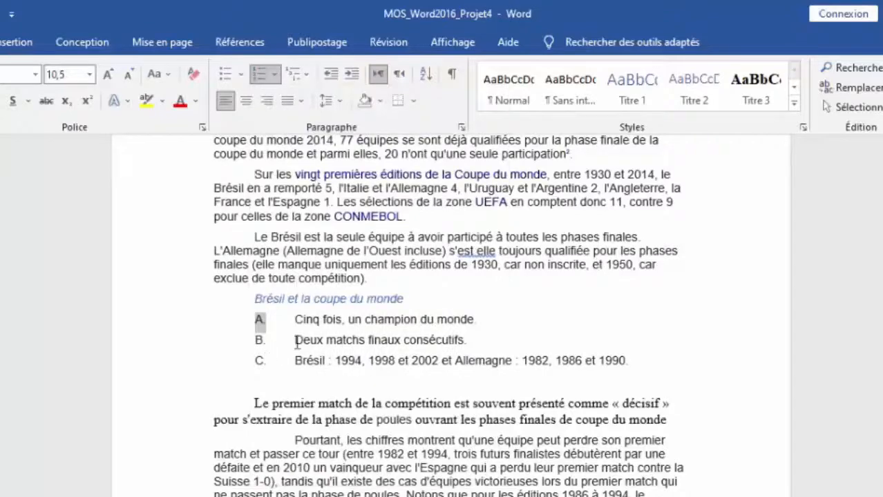
pyautogui.click(566, 203)
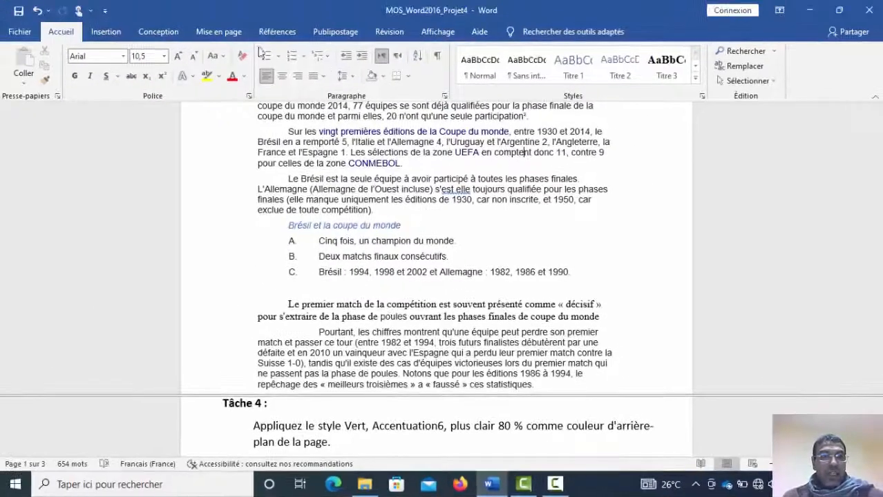
# Step: Set the page background colour to Vert, Accentuation6, plus clair 80 %
pyautogui.click(161, 38)
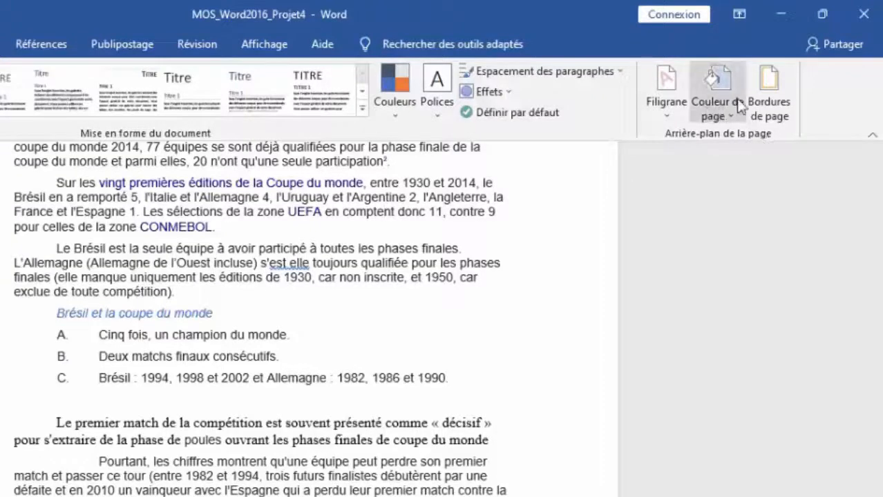
pyautogui.click(733, 121)
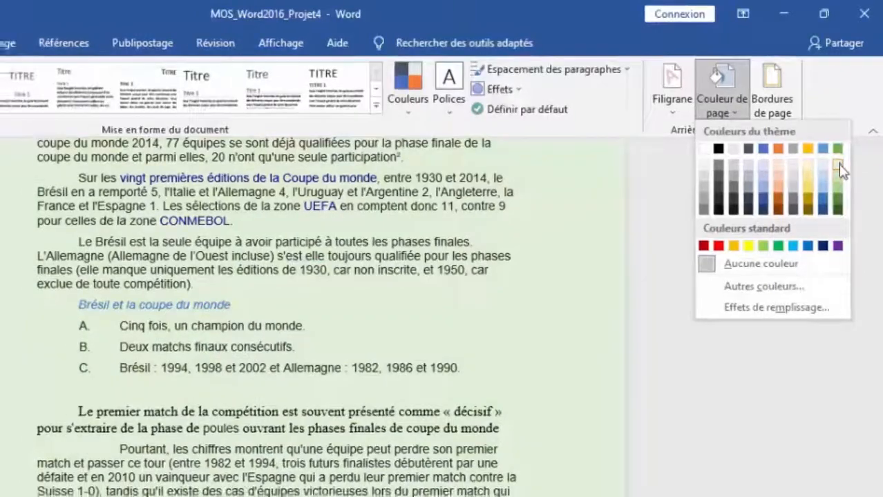
pyautogui.click(837, 170)
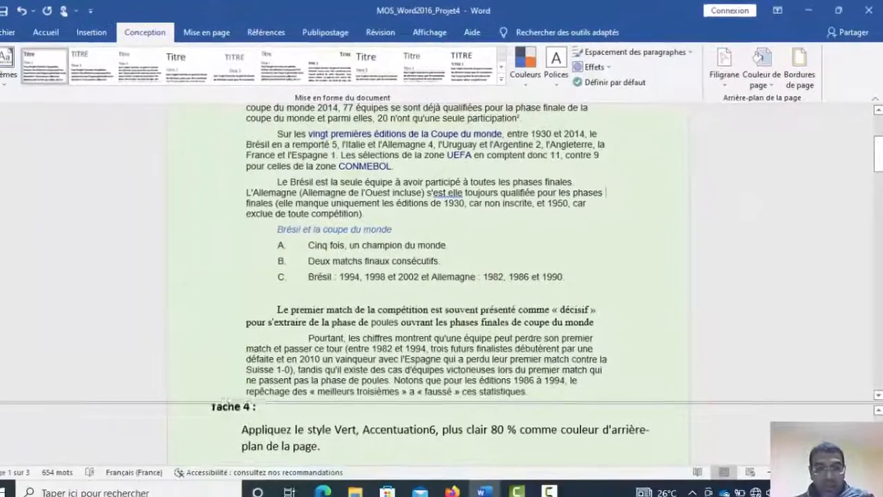
# Step: Set the numbered list in the "Pays par organisateur" section to start a new list at 1071
pyautogui.scroll(-5, 400, 428)
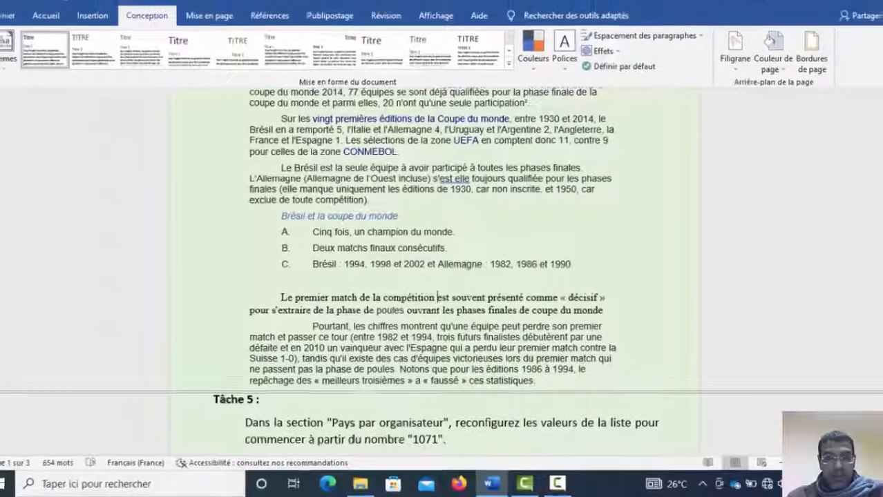
pyautogui.moveTo(879, 158); pyautogui.dragTo(860, 226)
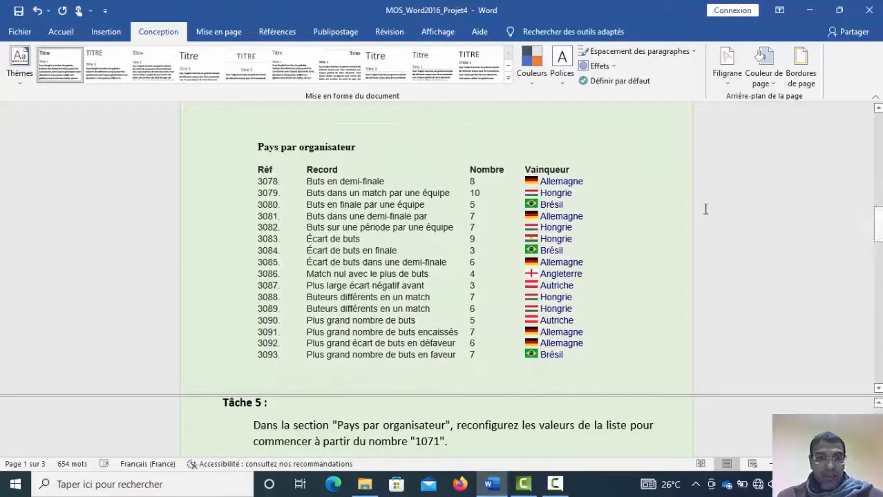
pyautogui.click(272, 180)
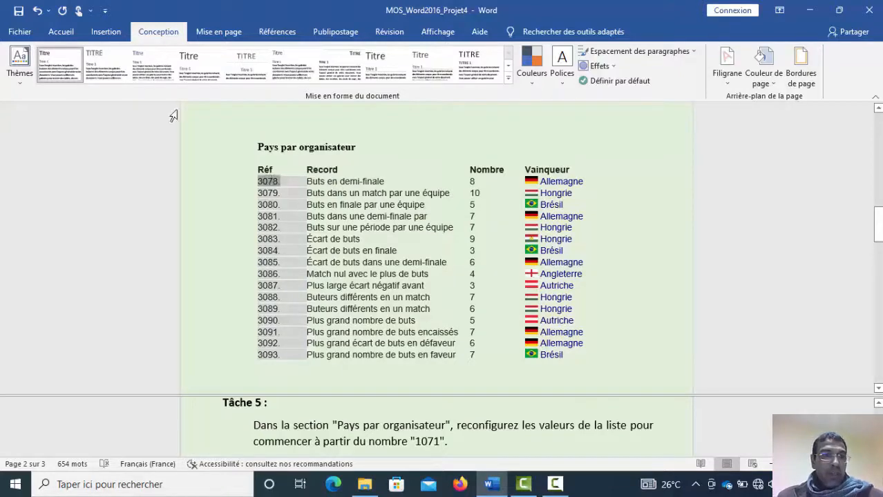
pyautogui.click(60, 33)
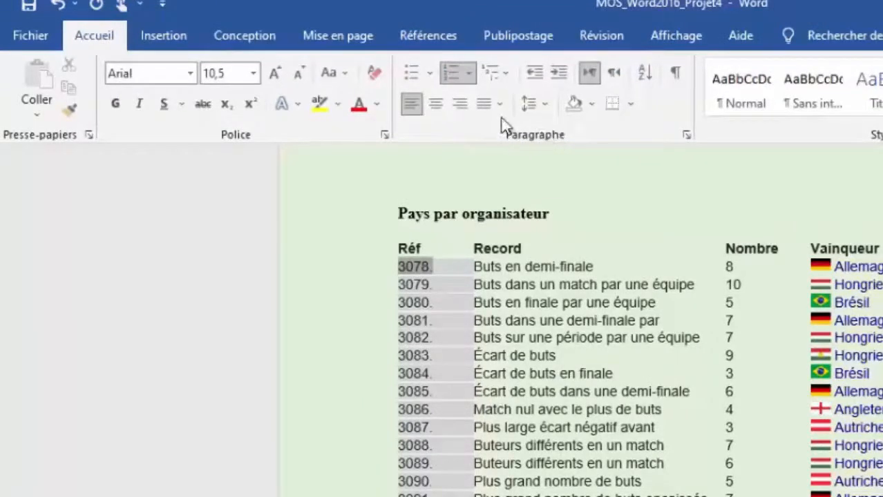
pyautogui.click(469, 73)
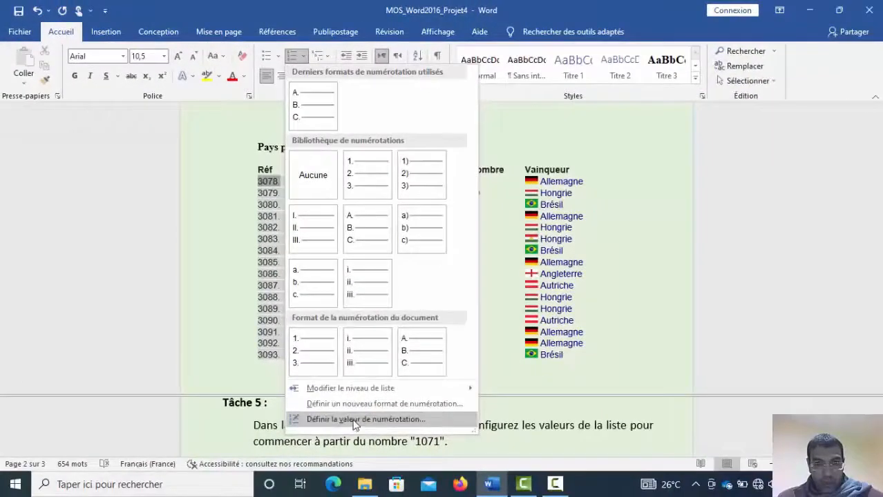
pyautogui.click(354, 422)
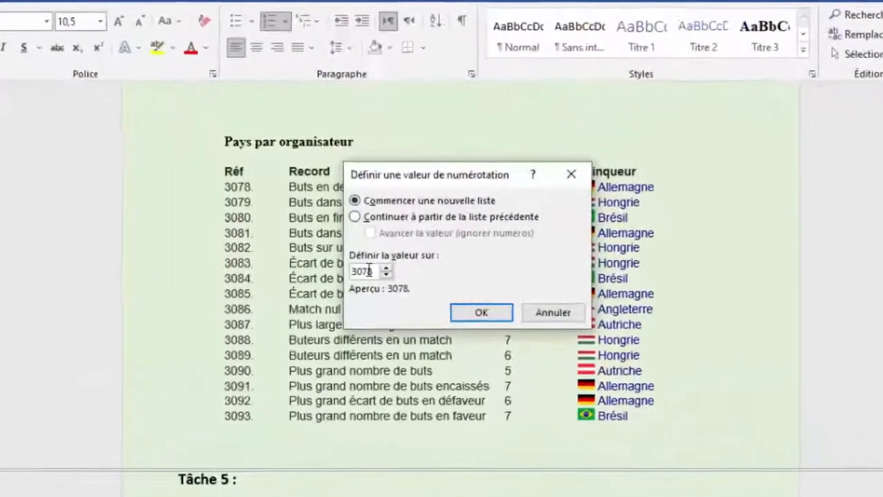
pyautogui.moveTo(374, 284); pyautogui.dragTo(342, 283)
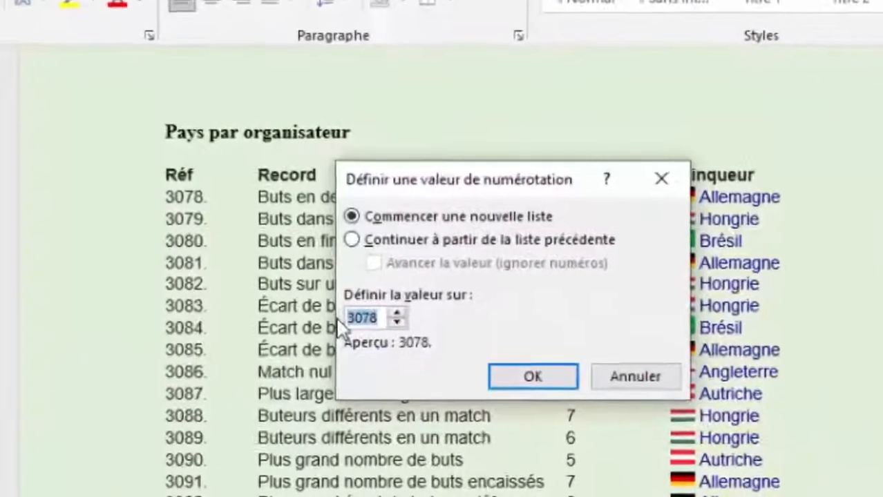
pyautogui.write('10')
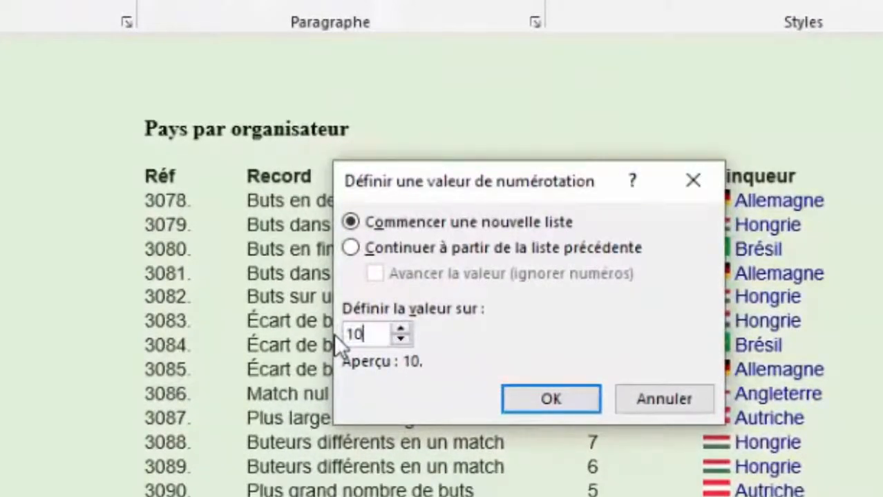
pyautogui.write('71')
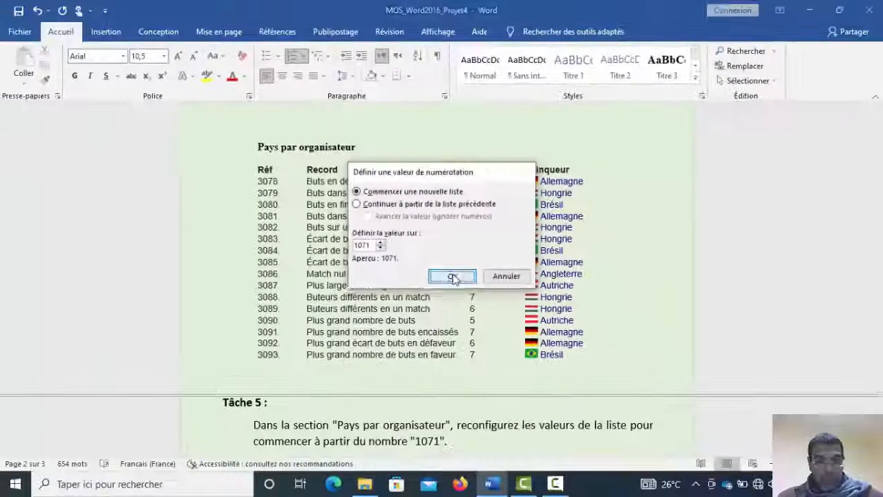
pyautogui.click(551, 399)
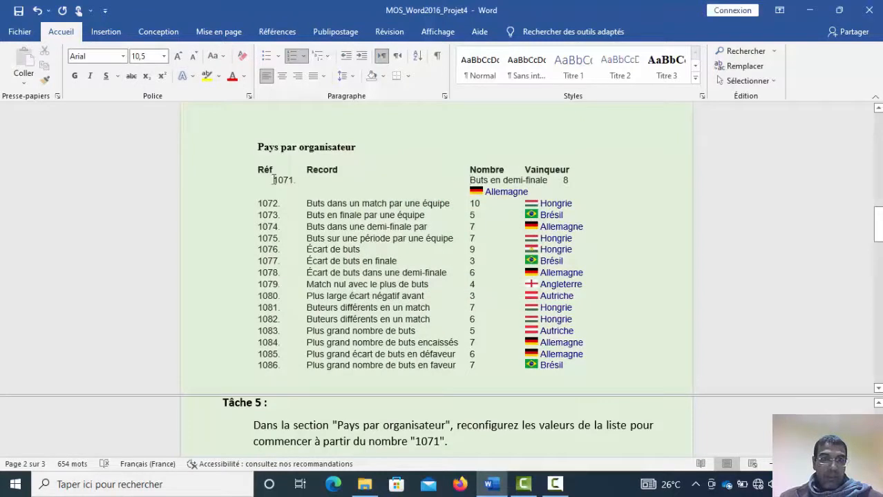